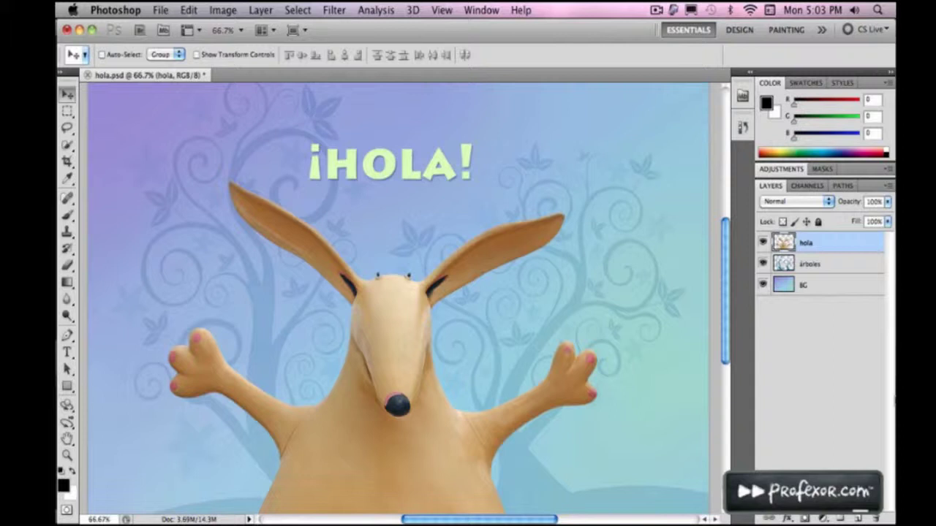
Step: Start Puppet Warp on the hola layer and keep its mesh displayed
{"action": "left_click", "coordinate": [763, 243]}
{"action": "left_click", "coordinate": [763, 243]}
{"action": "left_click", "coordinate": [189, 9]}
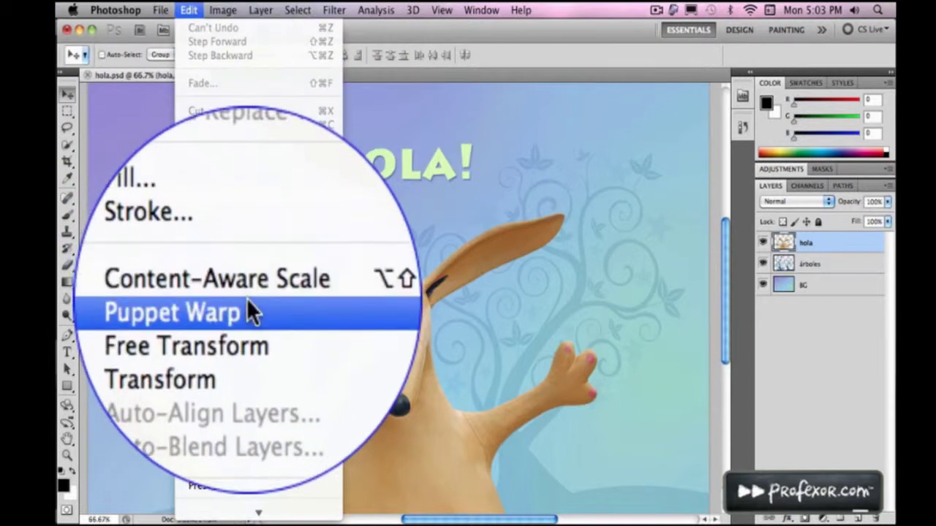
{"action": "left_click", "coordinate": [249, 311]}
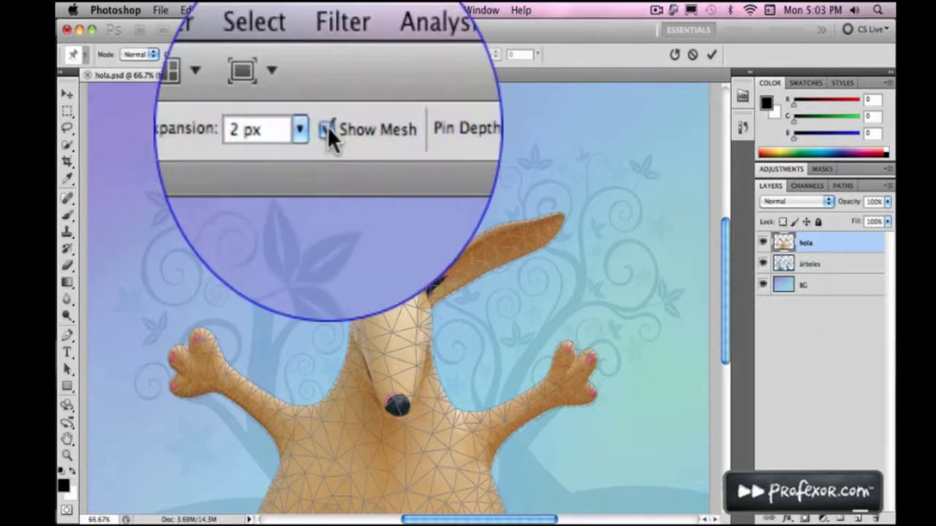
{"action": "left_click", "coordinate": [328, 54]}
{"action": "left_click", "coordinate": [327, 54]}
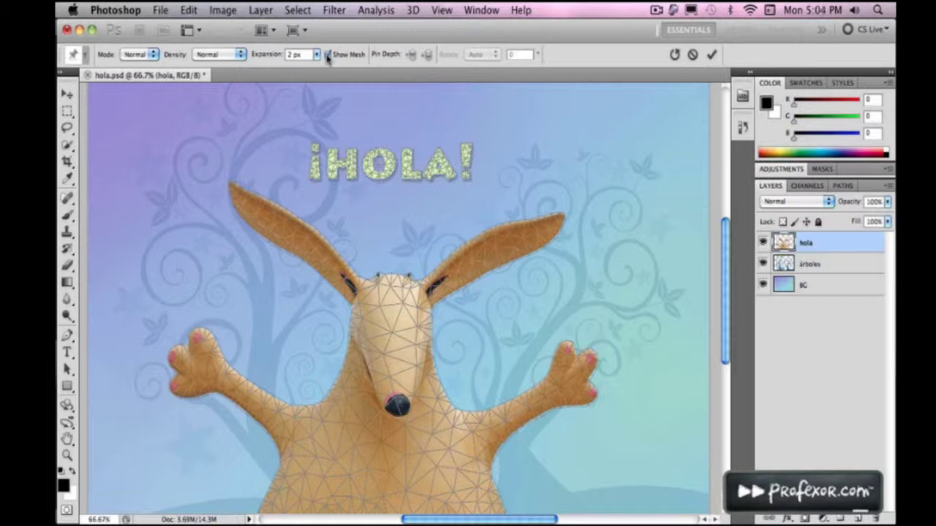
Step: Try the More Points mesh density and return it to Normal
{"action": "left_click", "coordinate": [214, 54]}
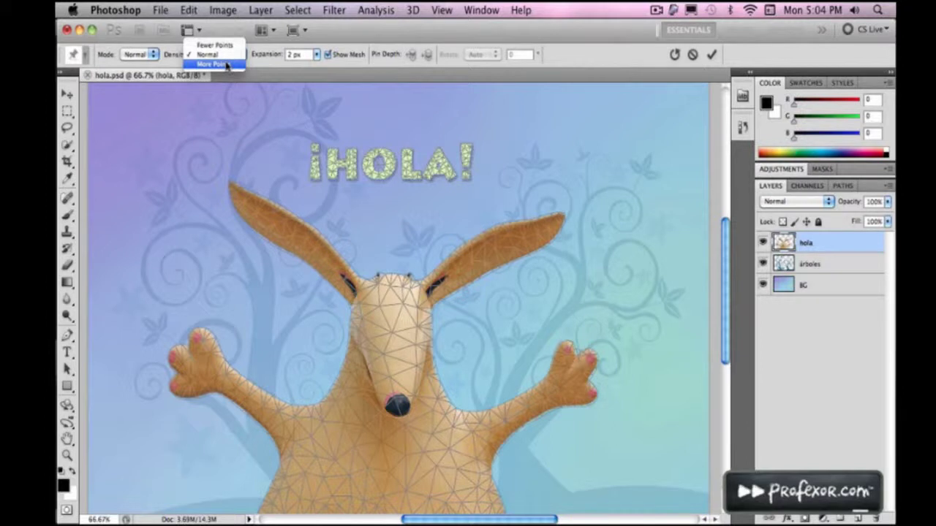
{"action": "left_click", "coordinate": [232, 66]}
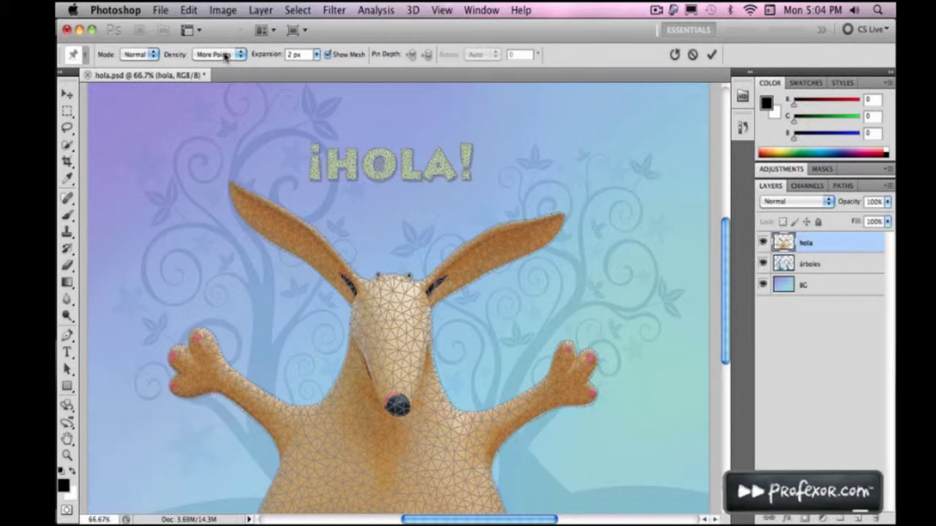
{"action": "left_click", "coordinate": [226, 55]}
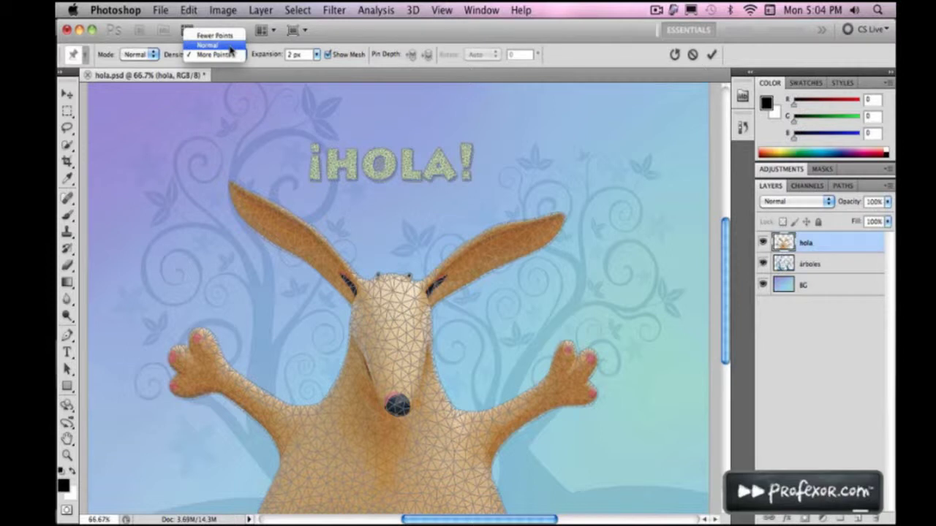
{"action": "left_click", "coordinate": [228, 46]}
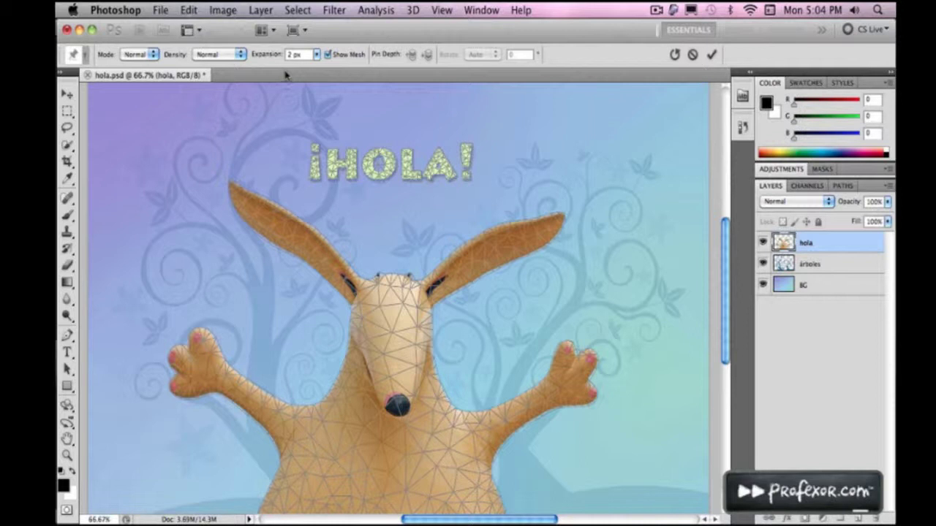
Step: Try a larger mesh expansion and return it to 2 px, leaving the warp mode at Normal
{"action": "left_click", "coordinate": [316, 55]}
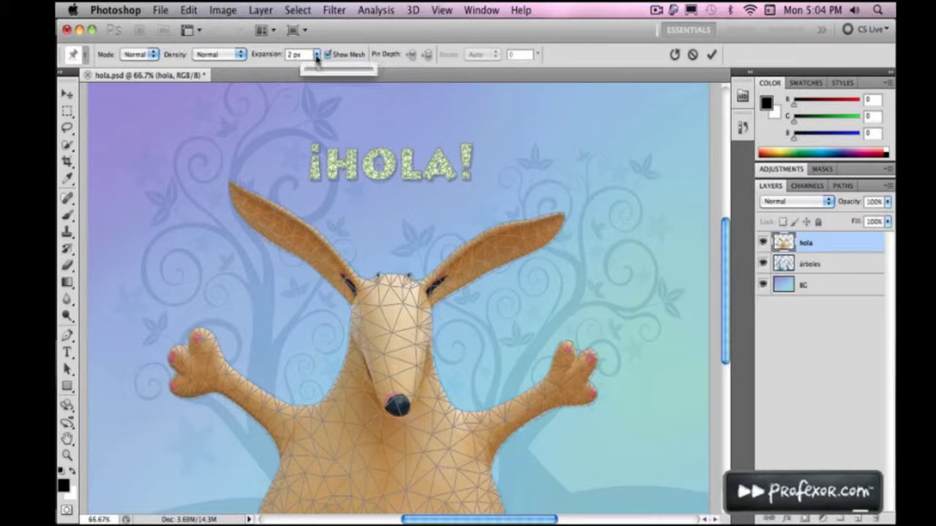
{"action": "left_click_drag", "start_coordinate": [319, 71], "coordinate": [323, 71]}
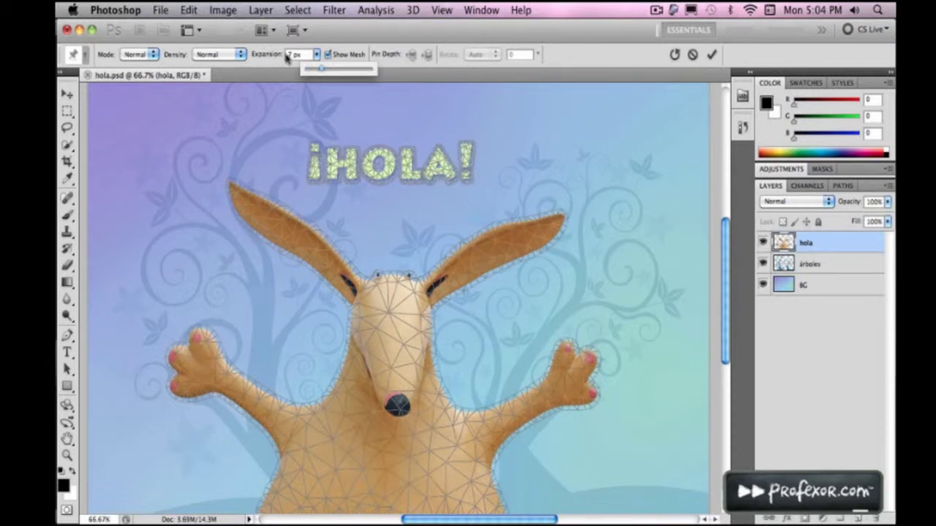
{"action": "left_click_drag", "start_coordinate": [278, 56], "coordinate": [270, 61]}
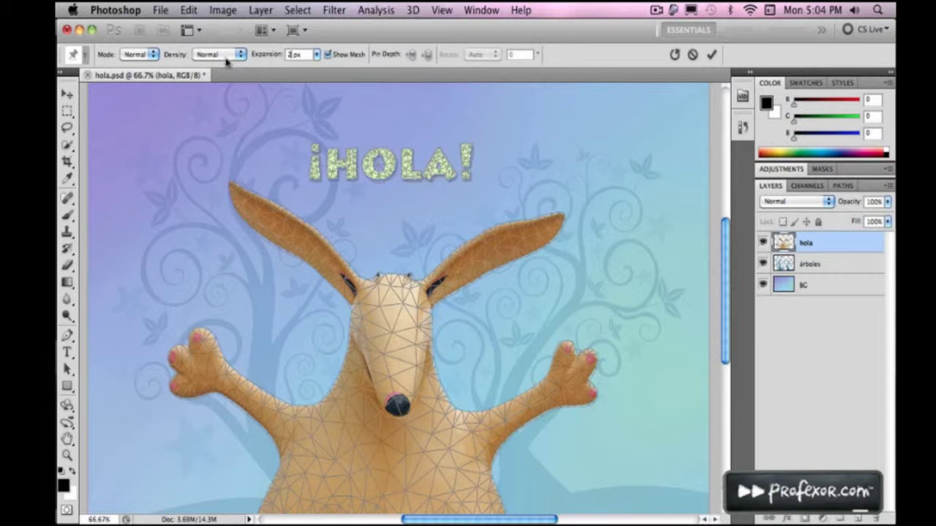
{"action": "left_click", "coordinate": [144, 55]}
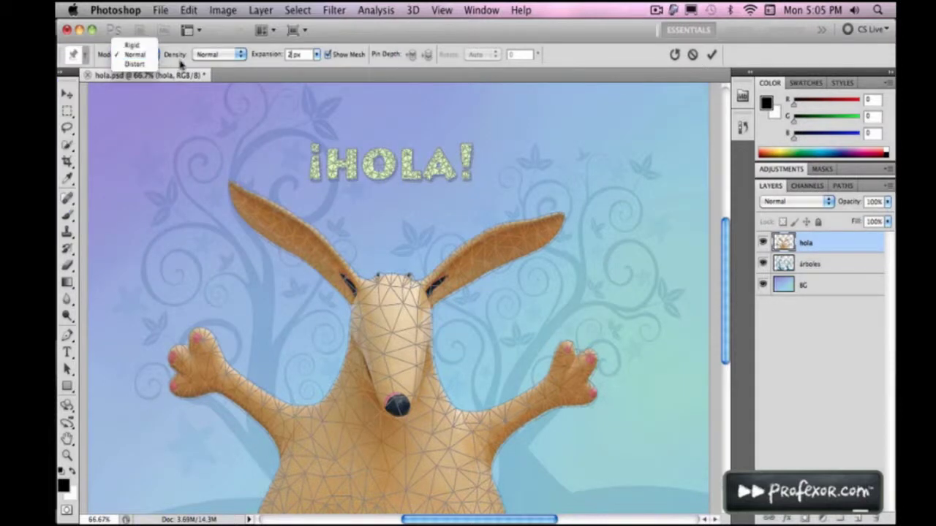
{"action": "left_click", "coordinate": [174, 60]}
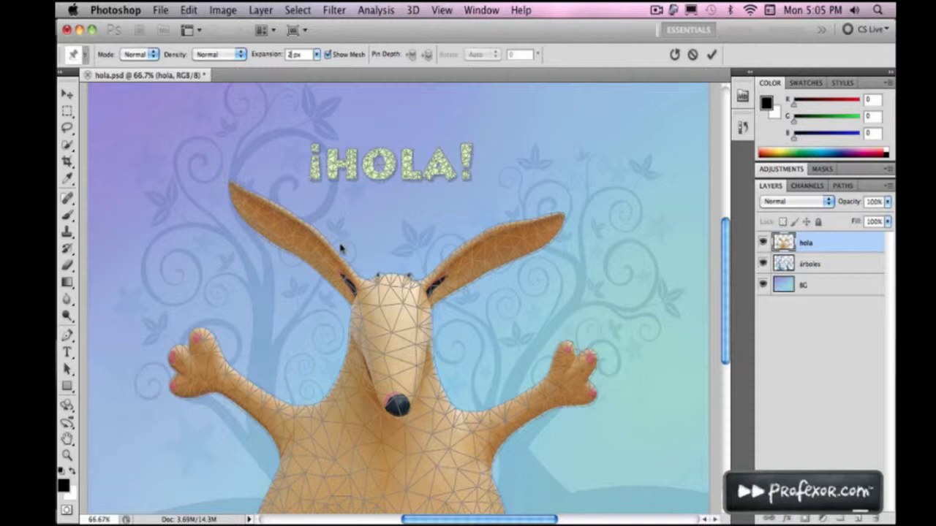
Step: Place three anchor pins across the lower edge of the character's body, one near each side and one in the middle
{"action": "left_click", "coordinate": [293, 471]}
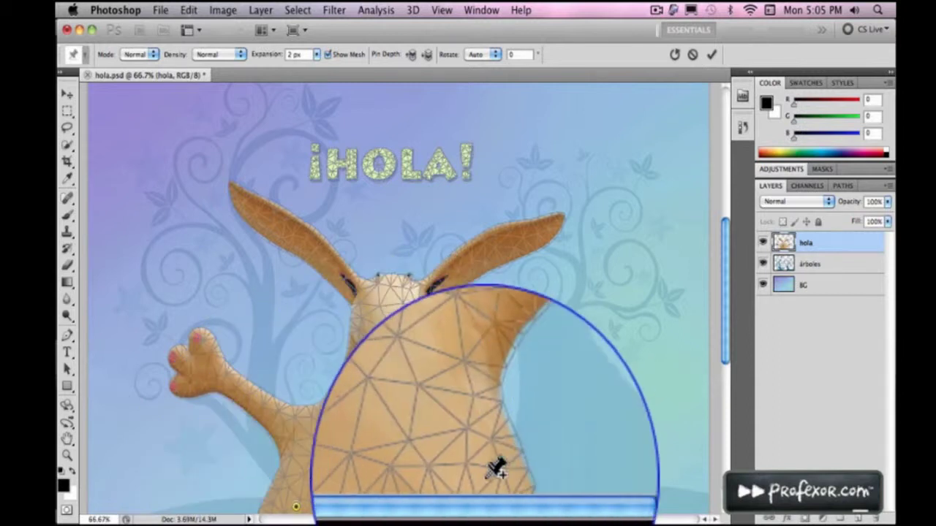
{"action": "left_click", "coordinate": [486, 507]}
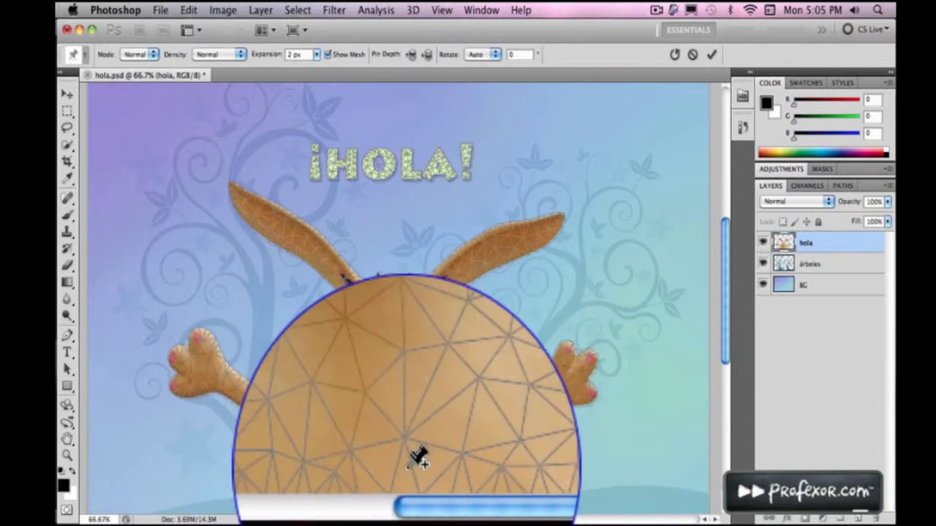
{"action": "left_click", "coordinate": [392, 506]}
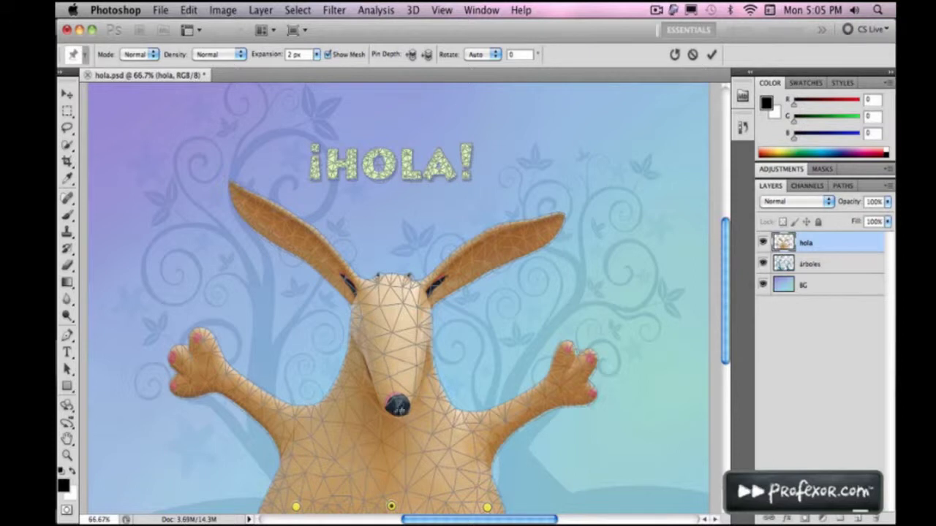
Step: Pin the top of the character's head, pull it to the right to tilt the head, and hide the mesh
{"action": "left_click", "coordinate": [394, 282]}
{"action": "left_click_drag", "start_coordinate": [399, 286], "coordinate": [436, 271]}
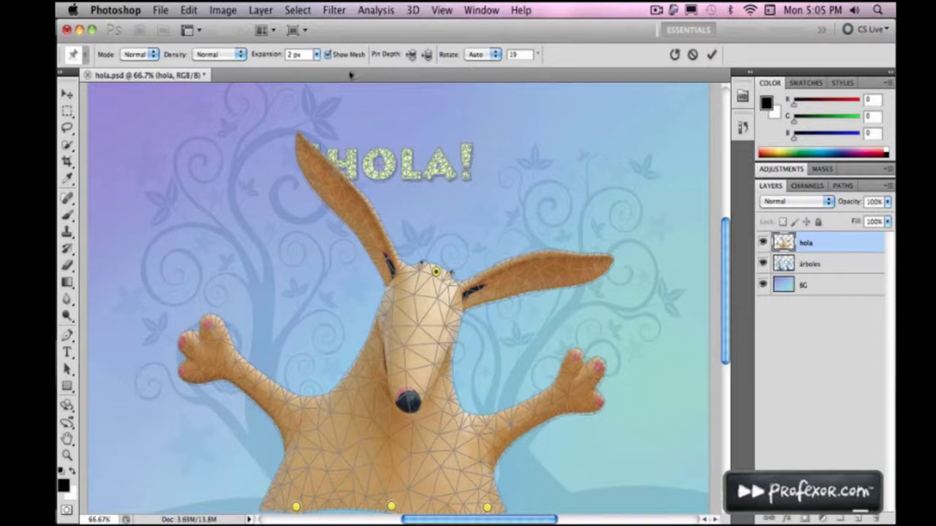
{"action": "left_click", "coordinate": [329, 55]}
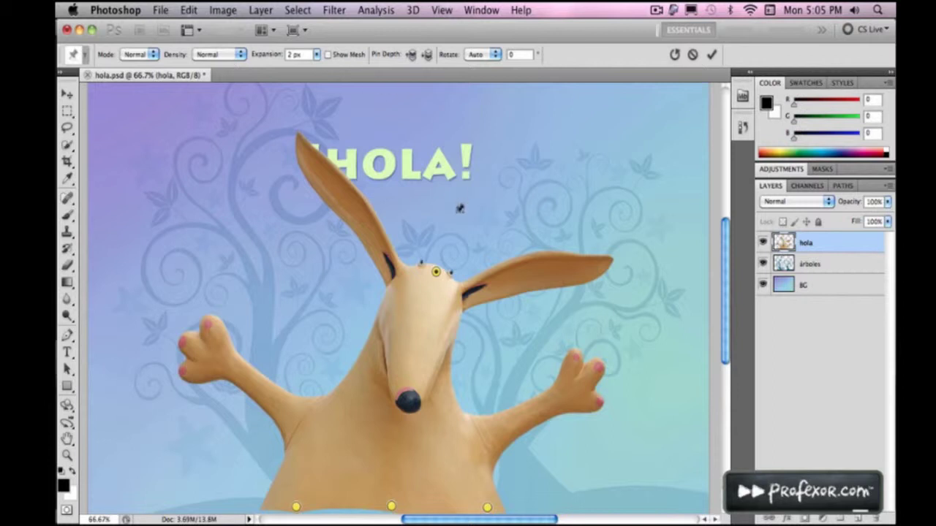
{"action": "left_click_drag", "start_coordinate": [436, 273], "coordinate": [429, 292]}
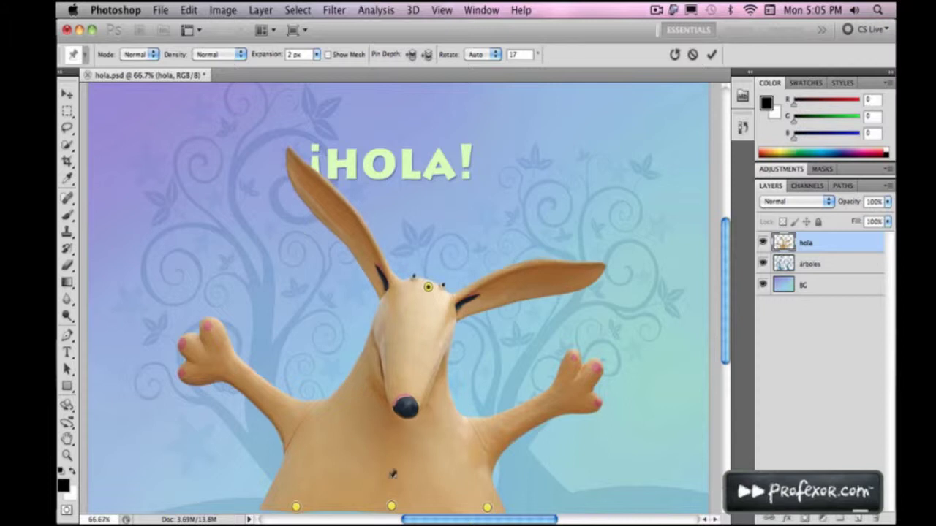
Step: Nudge the lower body pins slightly downward and shift the head pin a little to the left
{"action": "left_click", "coordinate": [392, 506]}
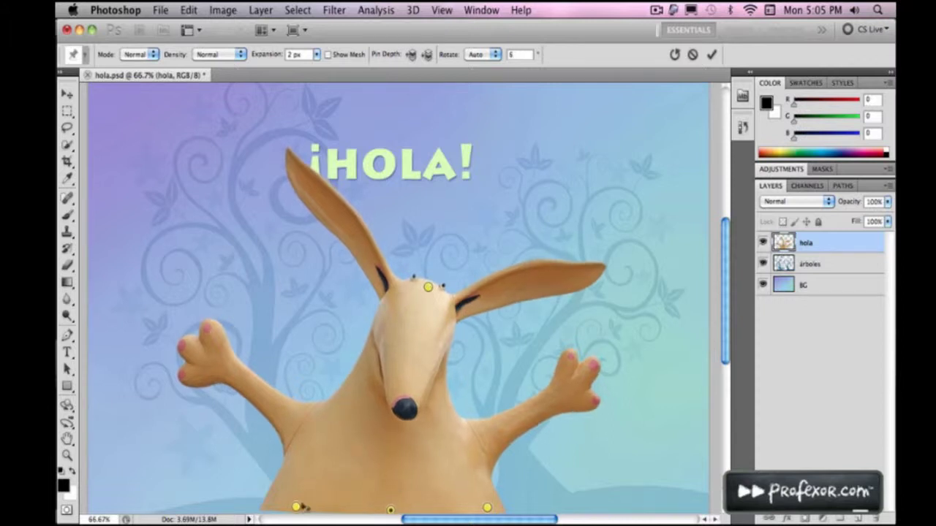
{"action": "left_click_drag", "start_coordinate": [297, 509], "coordinate": [302, 516]}
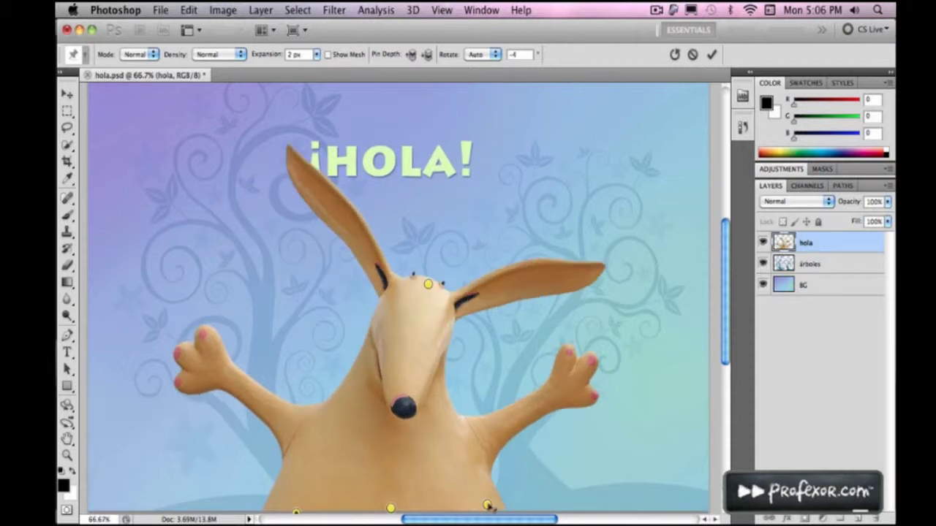
{"action": "left_click", "coordinate": [488, 507]}
{"action": "left_click_drag", "start_coordinate": [488, 509], "coordinate": [488, 510]}
{"action": "left_click_drag", "start_coordinate": [429, 286], "coordinate": [425, 288]}
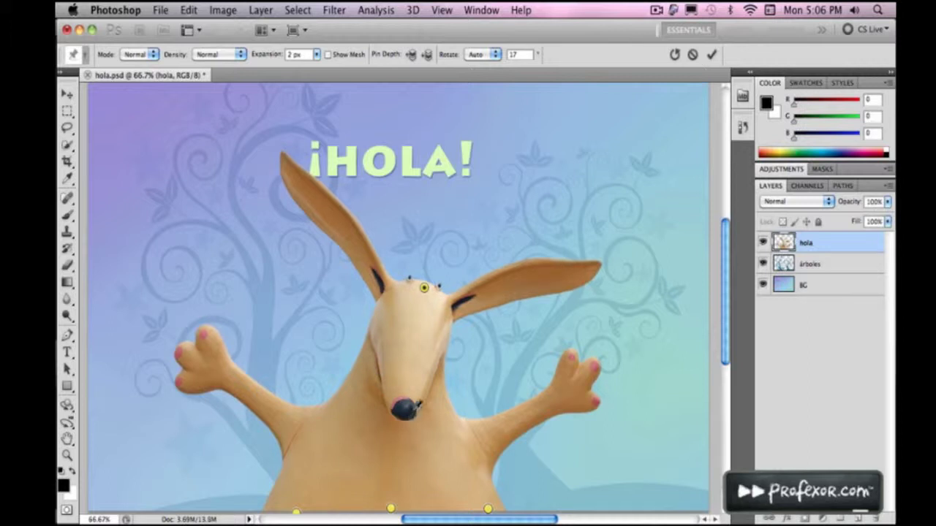
Step: Pin both hands, raising the right-hand one slightly outward and lowering the left-hand one
{"action": "left_click", "coordinate": [583, 381]}
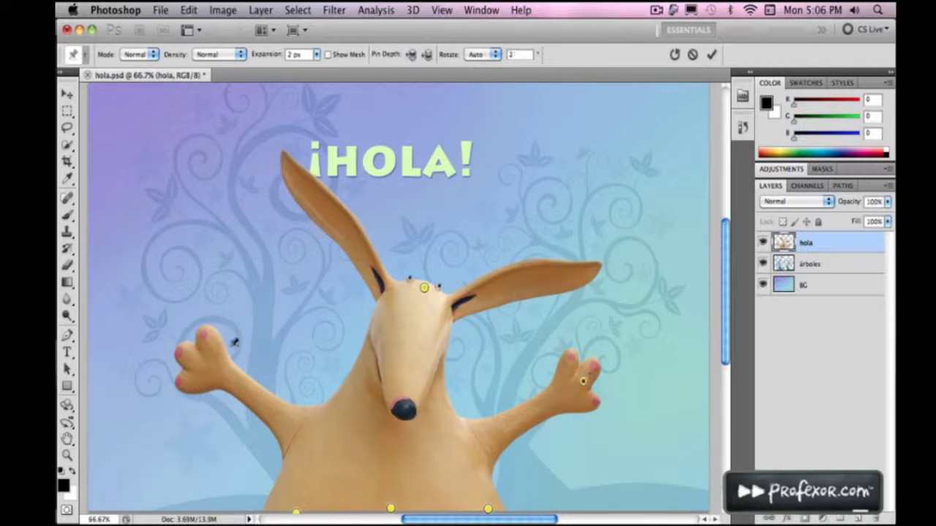
{"action": "left_click", "coordinate": [204, 356]}
{"action": "mouse_move", "coordinate": [583, 381]}
{"action": "left_mouse_down"}
{"action": "mouse_move", "coordinate": [604, 361]}
{"action": "mouse_move", "coordinate": [565, 384]}
{"action": "mouse_move", "coordinate": [591, 371]}
{"action": "left_mouse_up"}
{"action": "left_click_drag", "start_coordinate": [204, 359], "coordinate": [205, 389]}
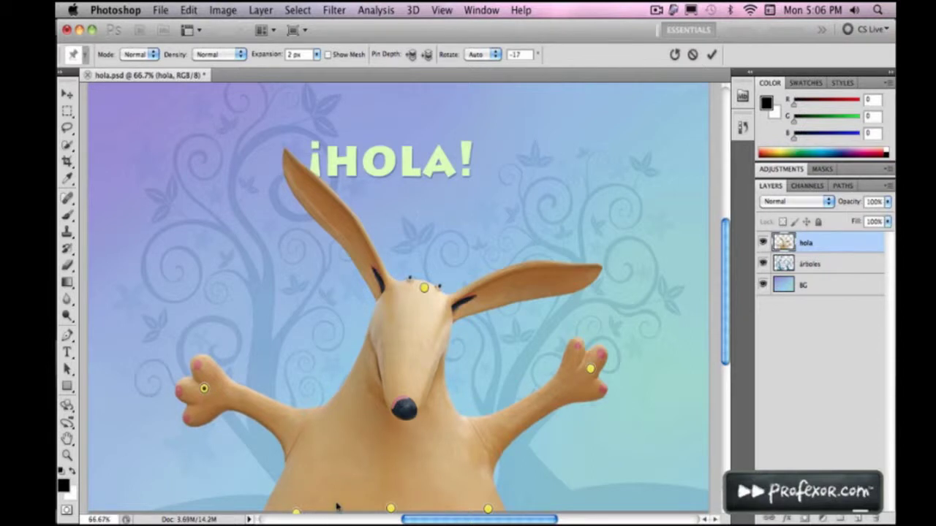
Step: Move the two outer body pins inward to narrow the torso and pull both hand pins toward the body
{"action": "left_click_drag", "start_coordinate": [300, 515], "coordinate": [319, 511]}
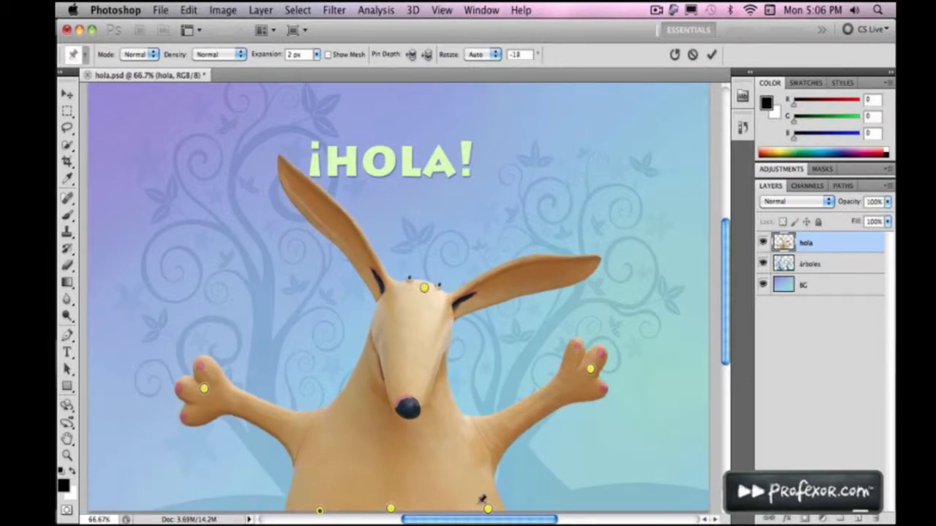
{"action": "left_click_drag", "start_coordinate": [487, 511], "coordinate": [480, 510]}
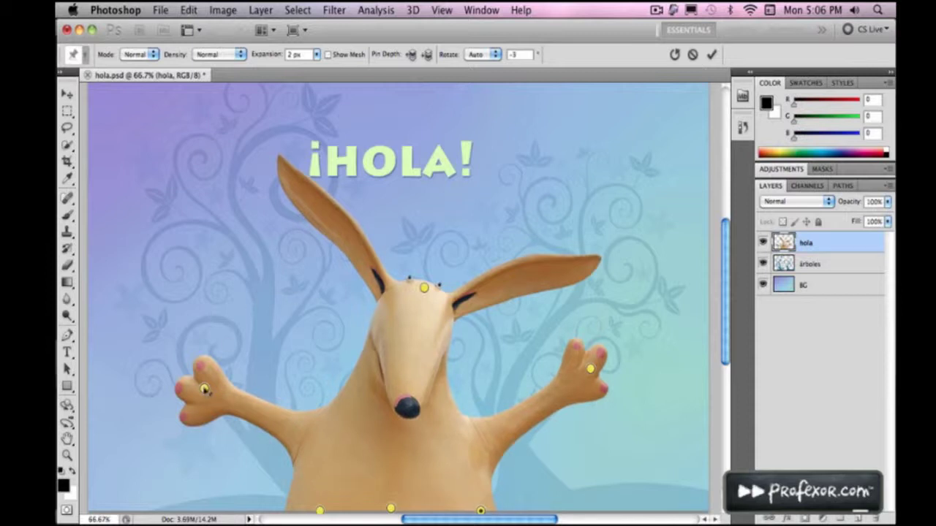
{"action": "left_click_drag", "start_coordinate": [205, 389], "coordinate": [231, 372]}
{"action": "left_click_drag", "start_coordinate": [591, 371], "coordinate": [578, 375]}
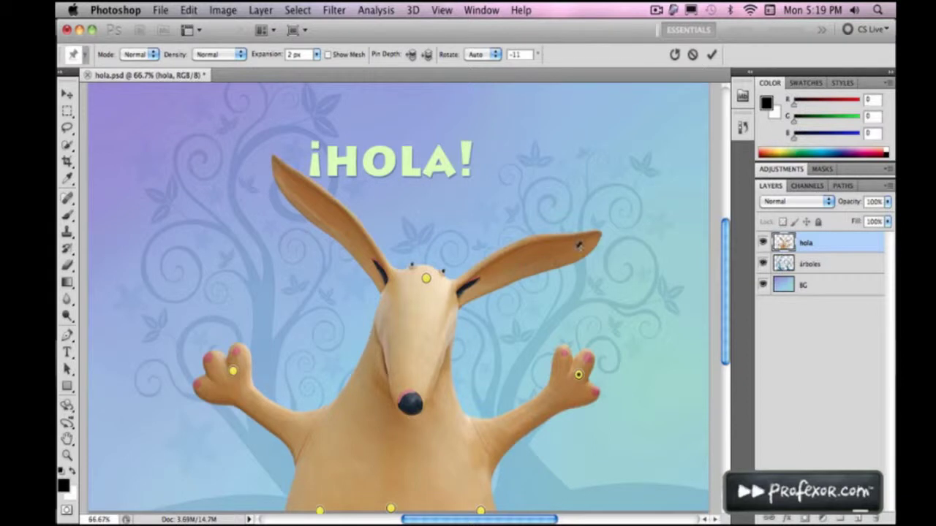
Step: Pin both ear tips and pull the left ear's tip inward toward the head
{"action": "left_click", "coordinate": [579, 244]}
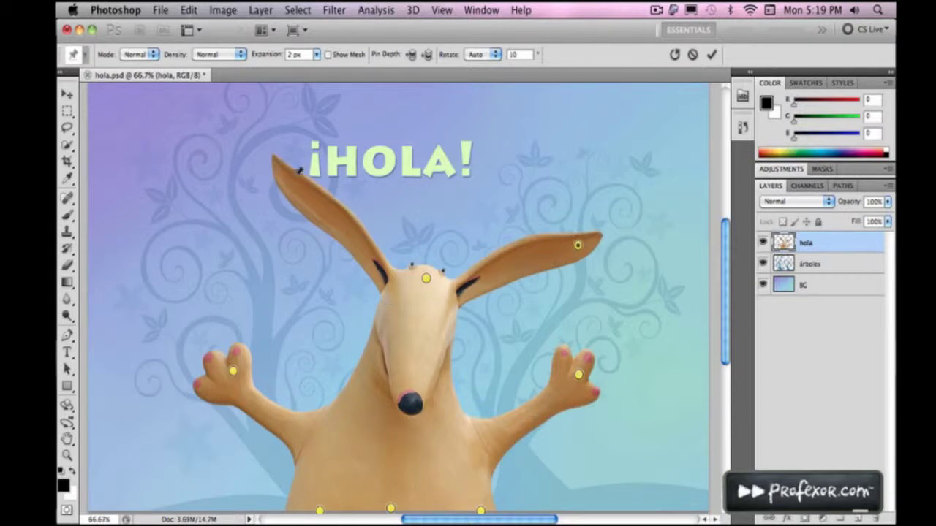
{"action": "left_click", "coordinate": [293, 177]}
{"action": "left_click_drag", "start_coordinate": [295, 178], "coordinate": [311, 192]}
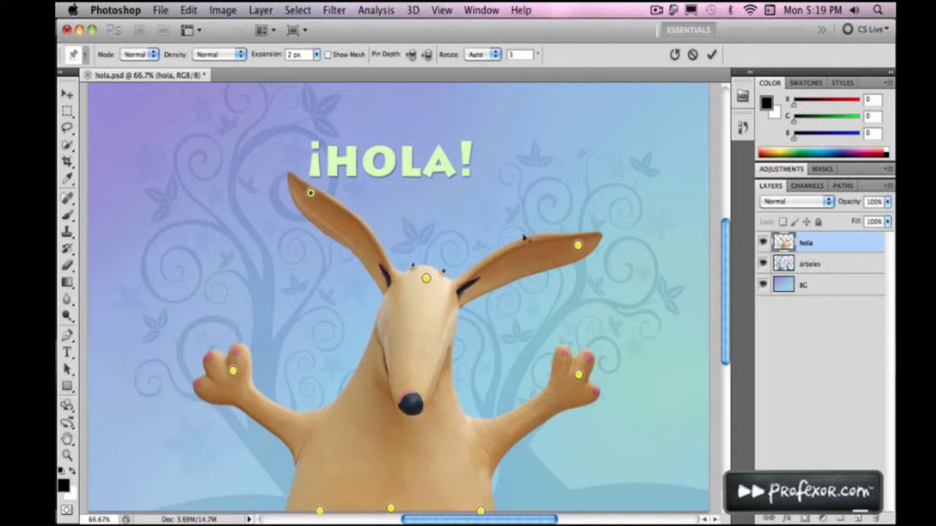
Step: Delete the pins from both ear tips
{"action": "left_click", "coordinate": [578, 246]}
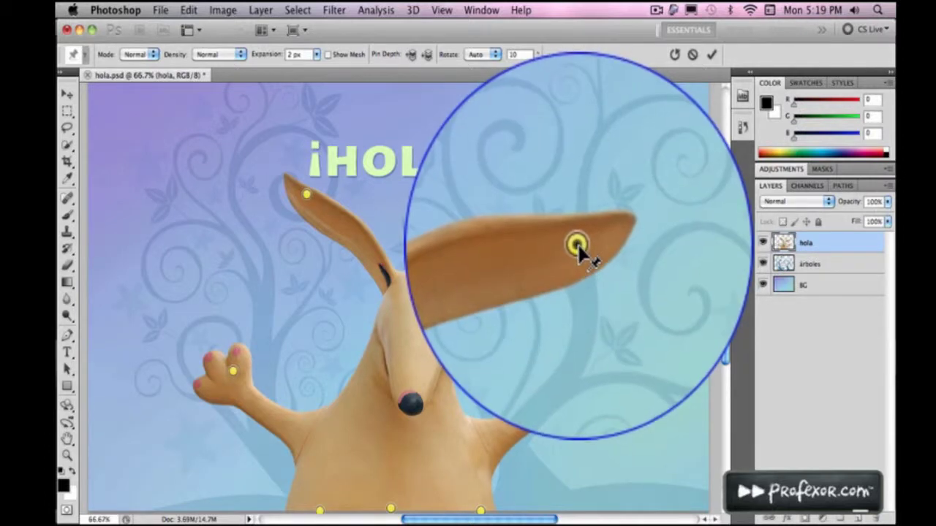
{"action": "key", "text": "alt"}
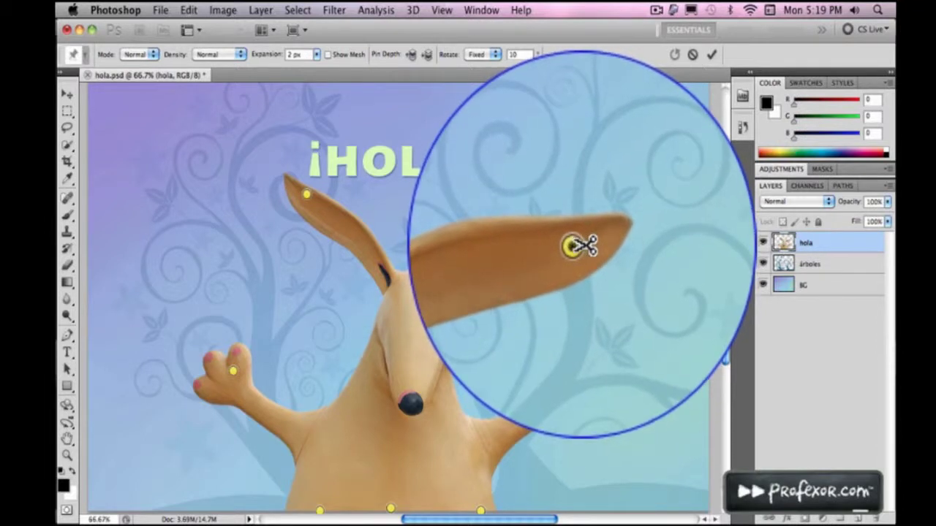
{"action": "left_click", "coordinate": [572, 247], "text": "alt"}
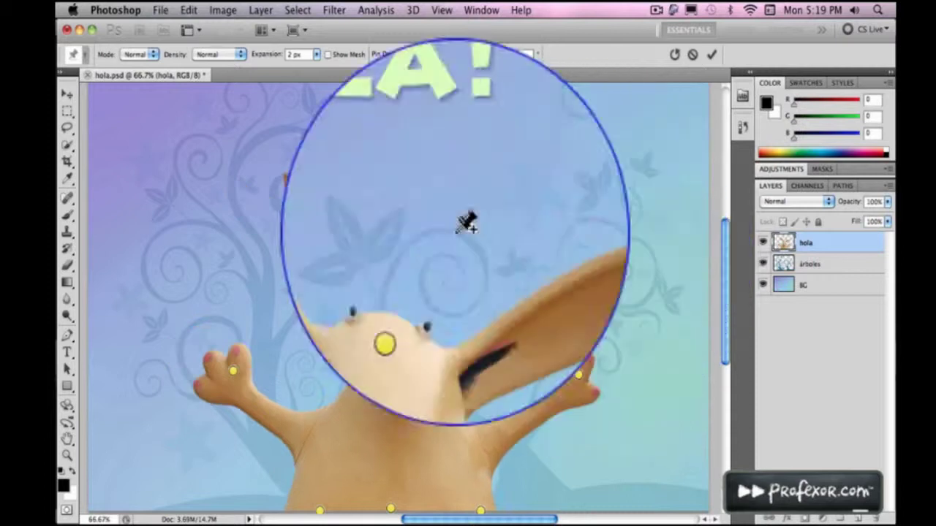
{"action": "left_click", "coordinate": [308, 194], "text": "alt"}
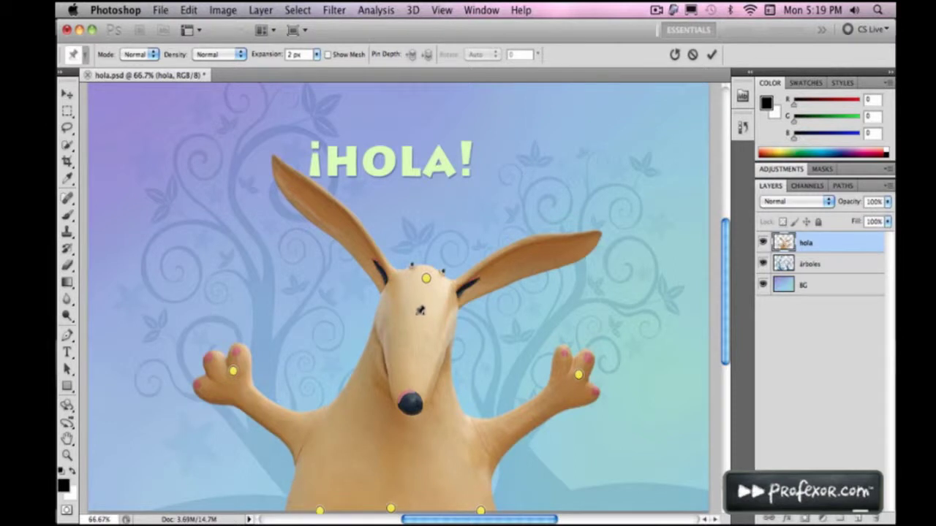
Step: Shift the head pin slightly to the left and rotate it to a fixed angle of -32 degrees
{"action": "left_click_drag", "start_coordinate": [426, 279], "coordinate": [420, 281]}
{"action": "key", "text": "alt"}
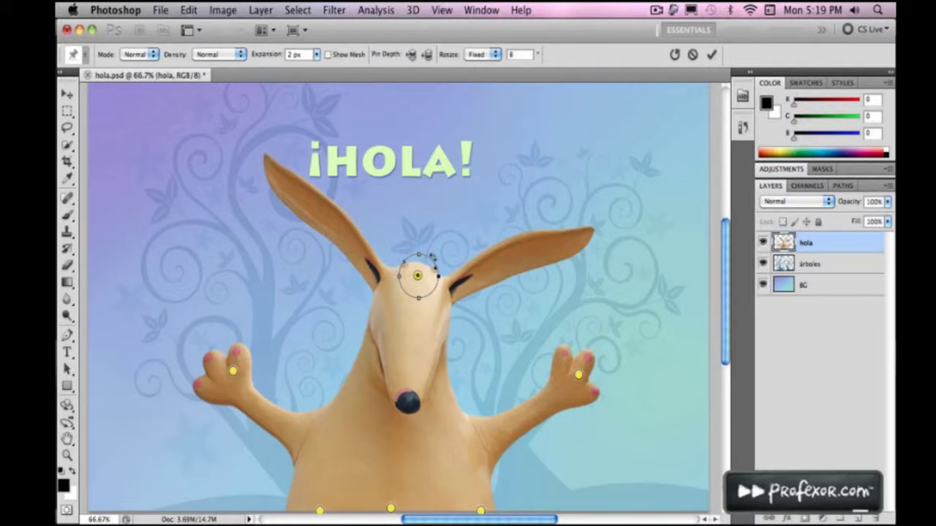
{"action": "left_click_drag", "start_coordinate": [436, 273], "coordinate": [419, 251]}
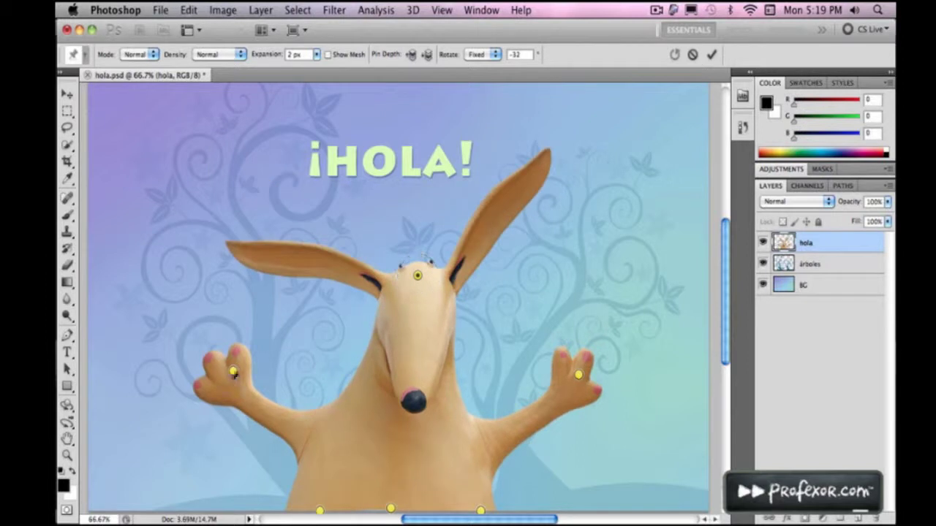
Step: Rotate the left hand's pin to 46 degrees and move that hand up toward the head
{"action": "left_click", "coordinate": [232, 372]}
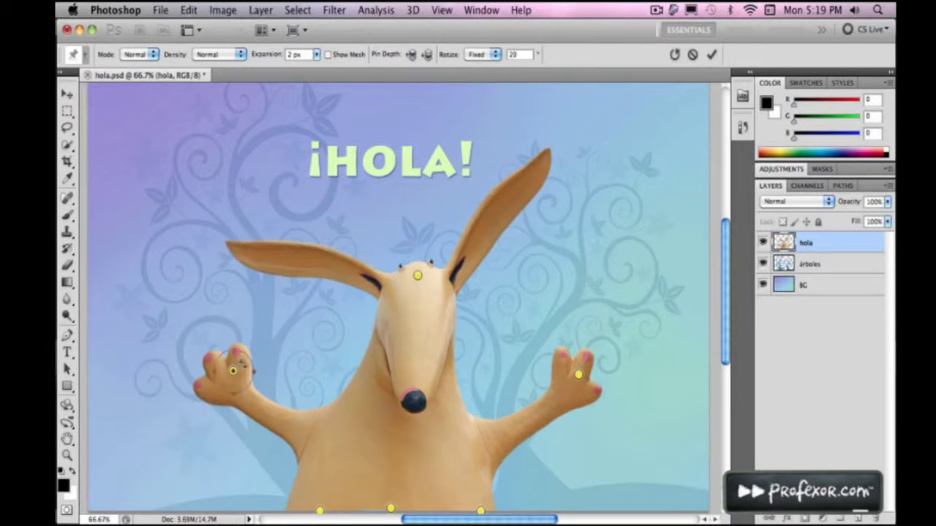
{"action": "left_click_drag", "start_coordinate": [244, 363], "coordinate": [259, 342]}
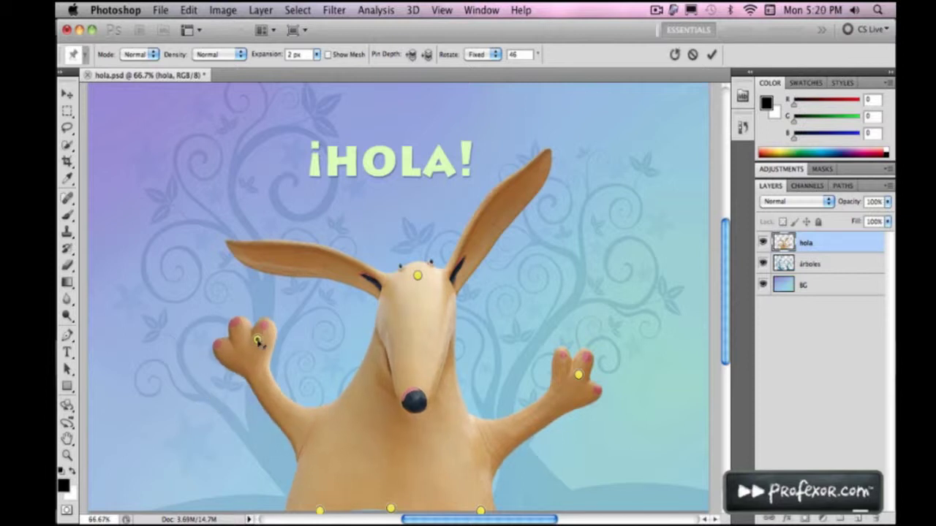